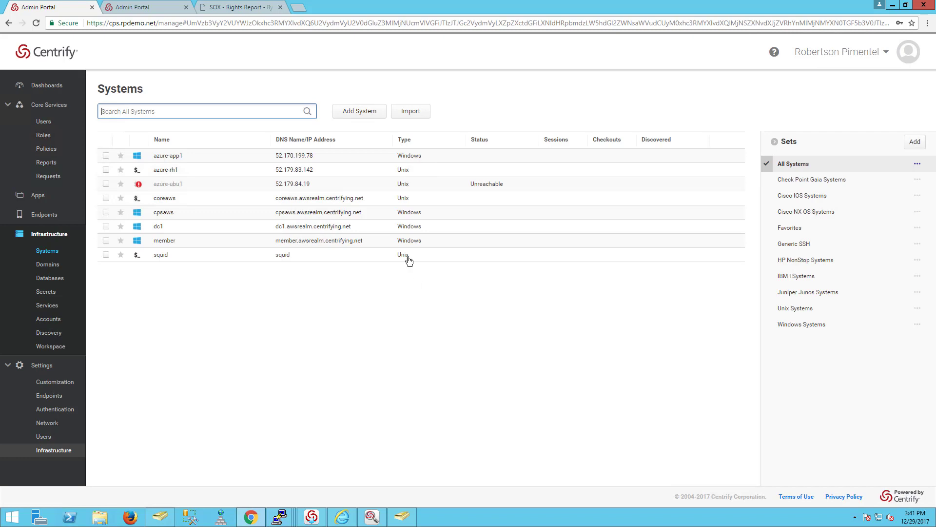
click(177, 200)
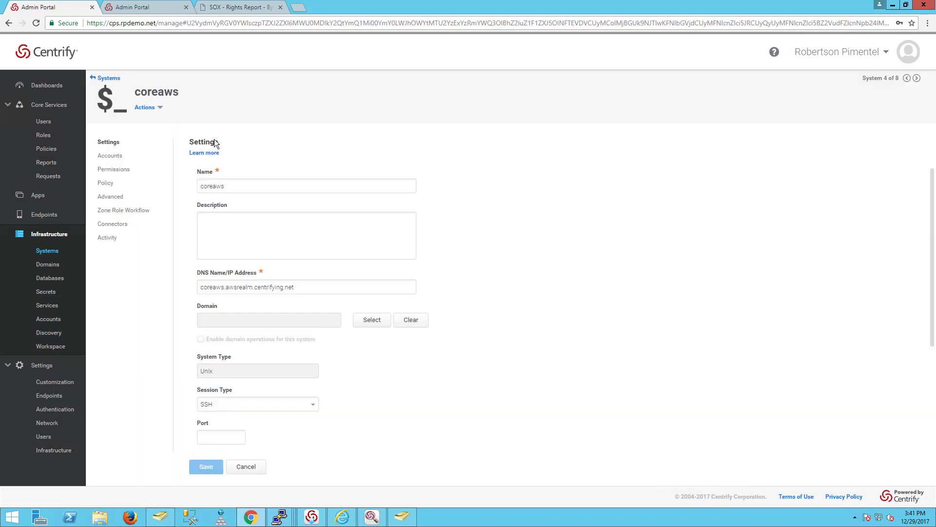
click(159, 110)
click(329, 118)
click(117, 157)
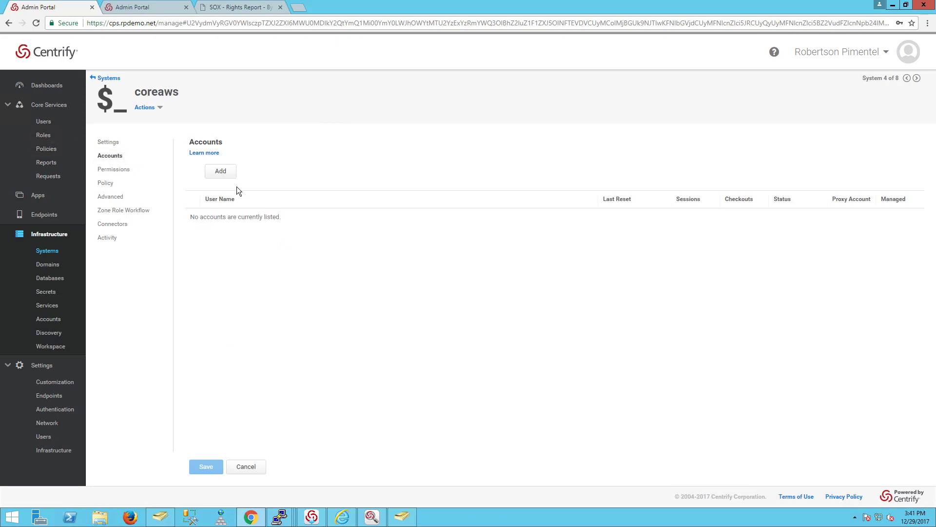
click(109, 80)
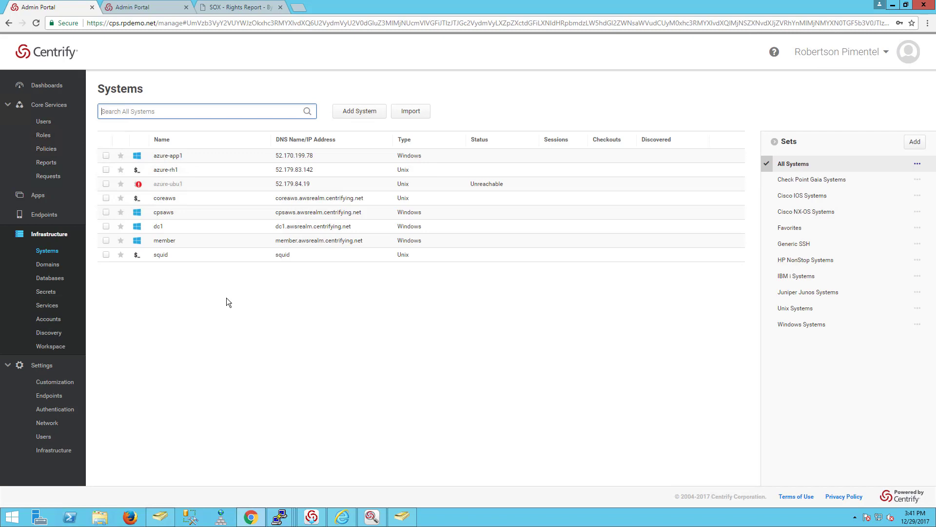
right_click(213, 202)
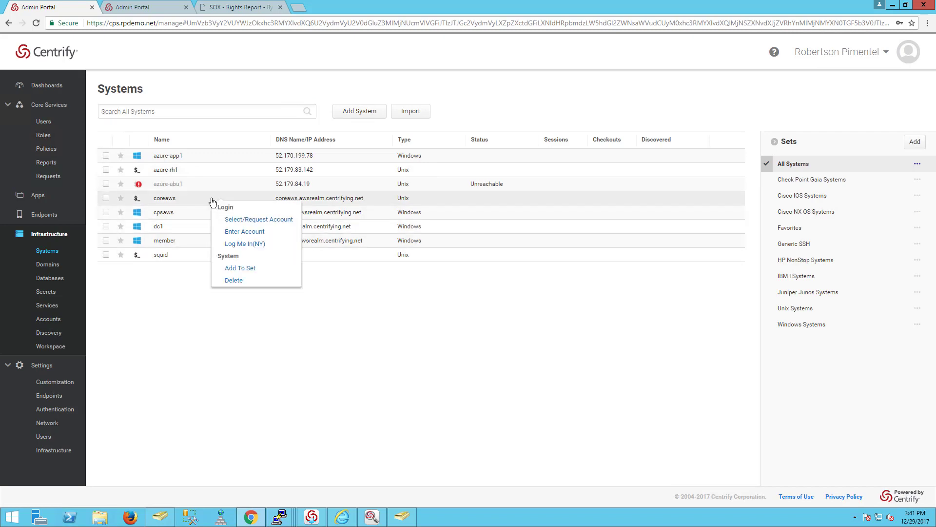
click(253, 221)
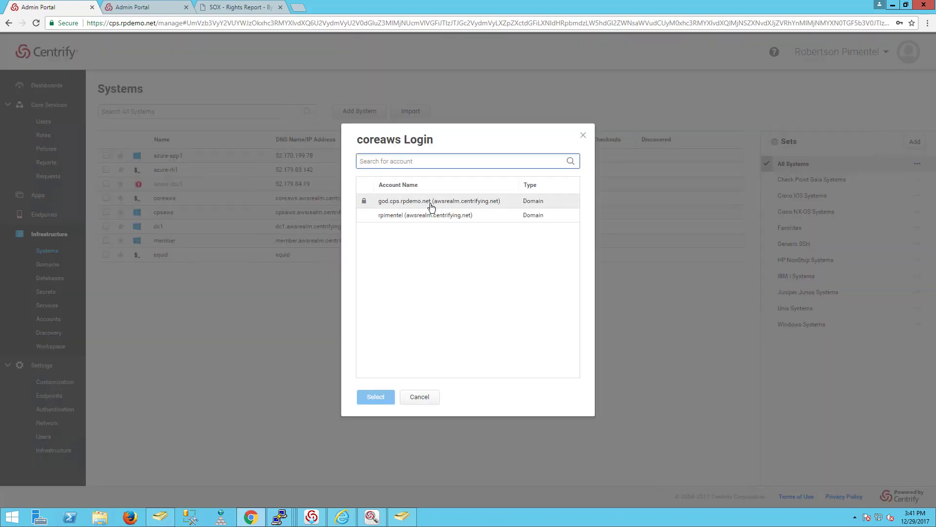
click(410, 219)
click(375, 397)
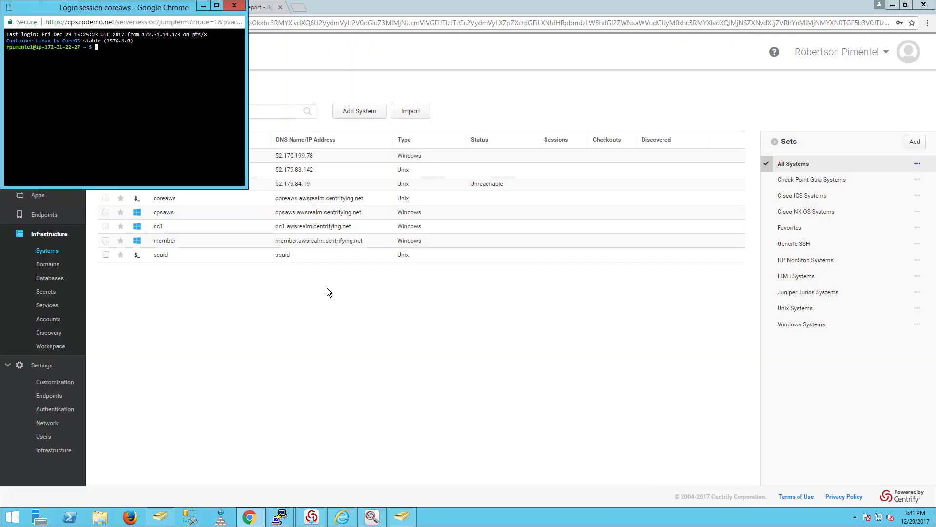
drag(117, 10, 273, 130)
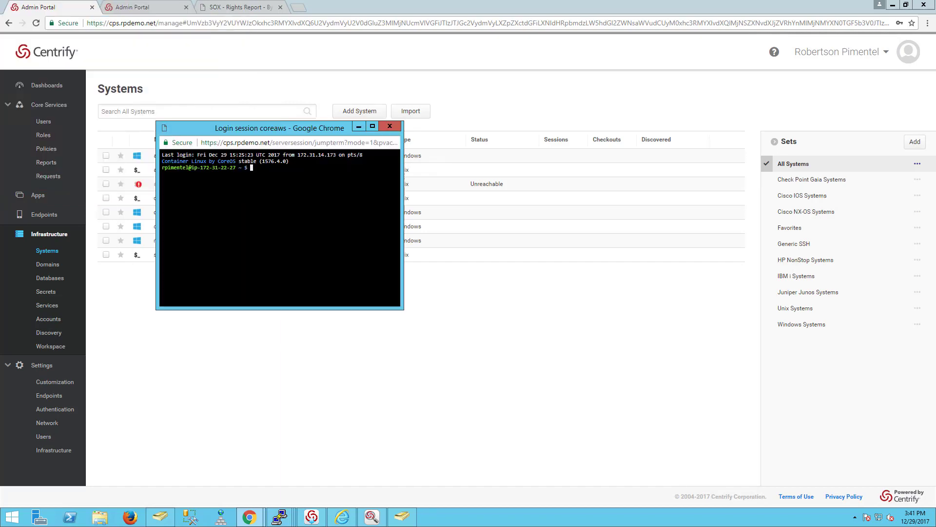
click(389, 126)
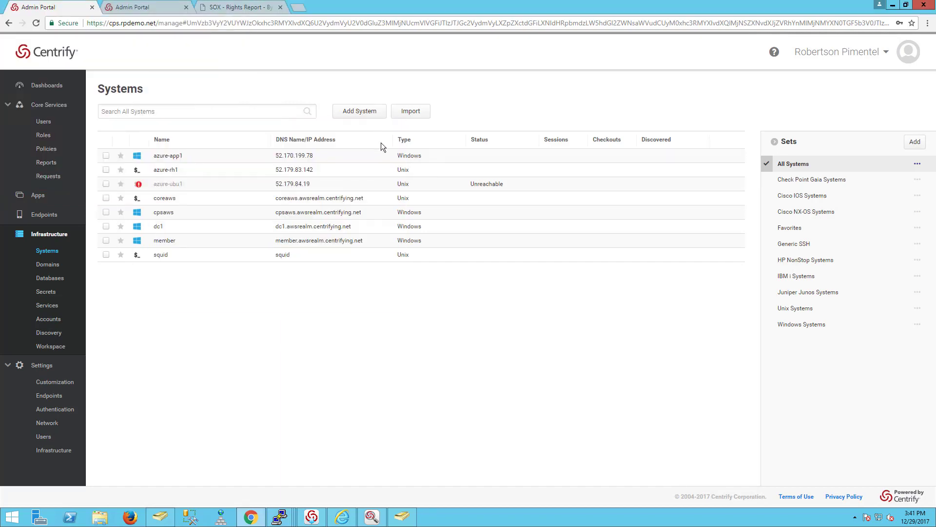
Tick 'Use the specified local client for SSH sessions' in User Preferences, save, and return to Systems
click(54, 450)
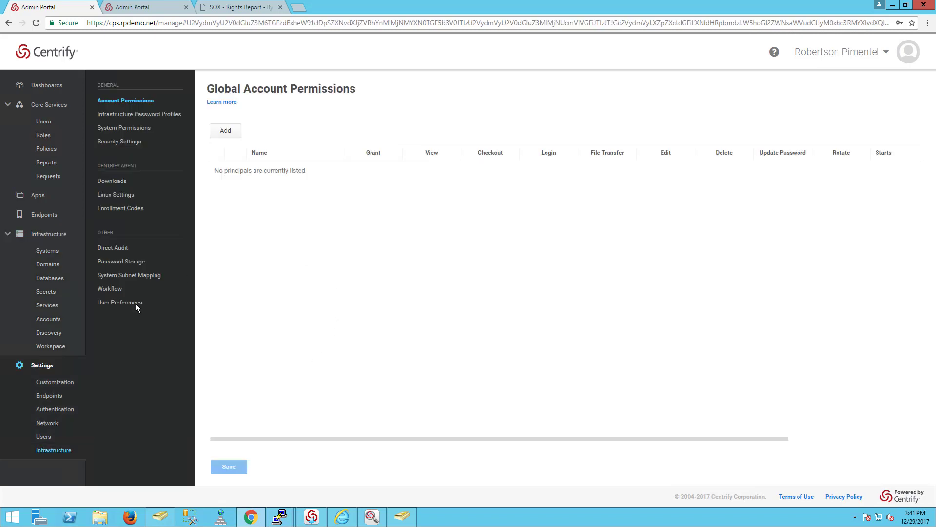
click(135, 307)
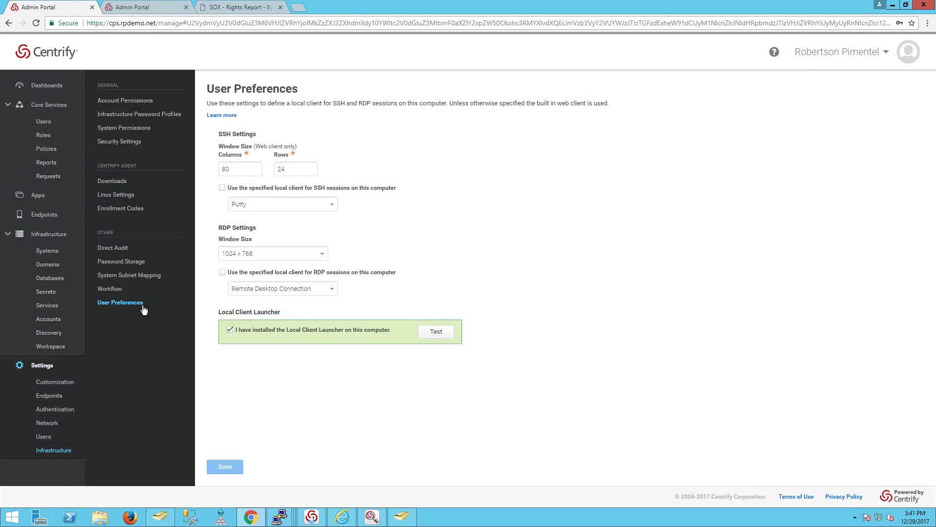
click(222, 188)
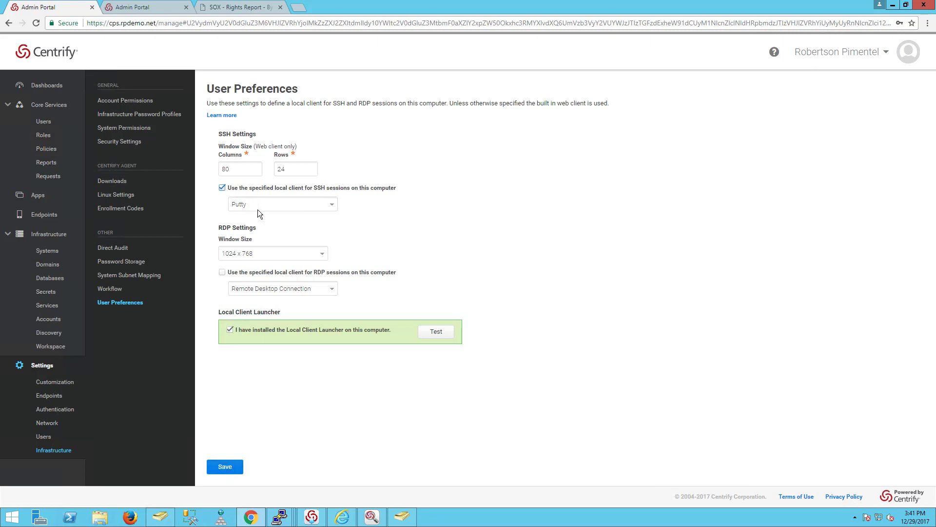
click(233, 468)
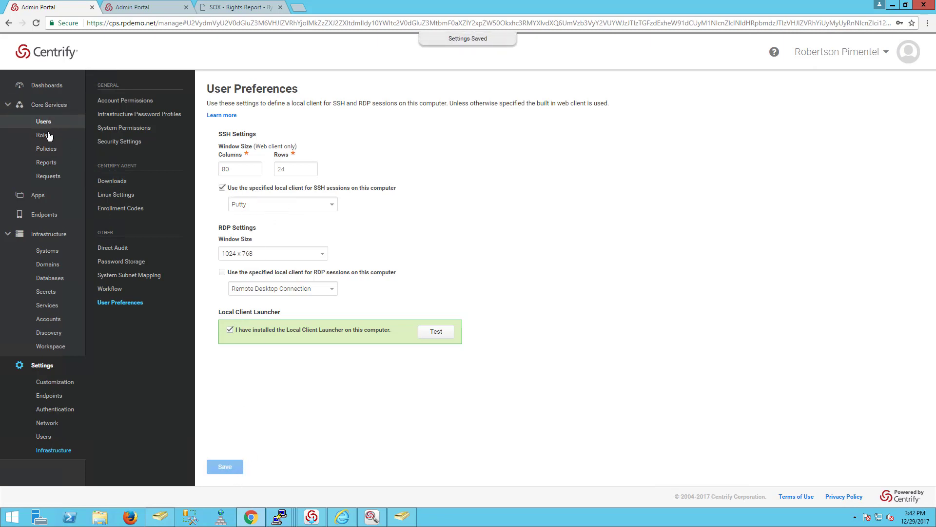
click(49, 251)
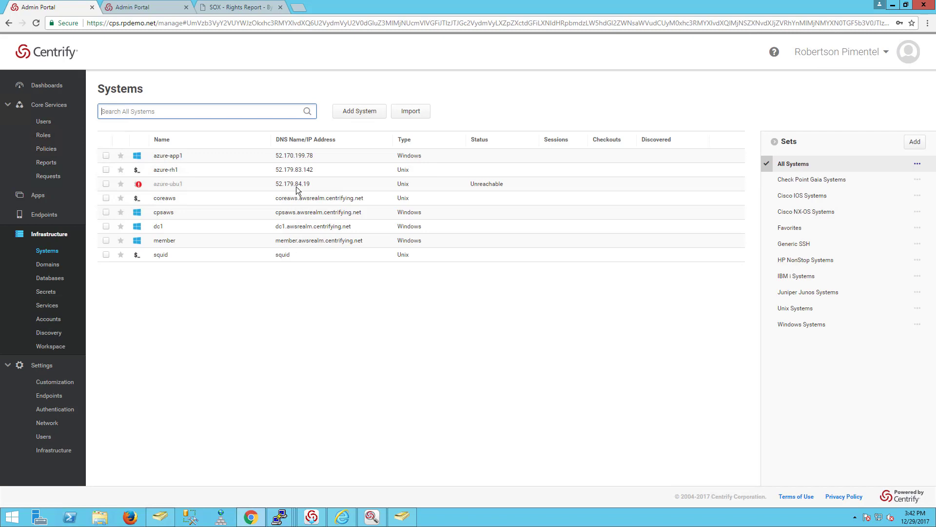
Log in to coreaws with the second domain account, declining the Remote Access Kit update
right_click(187, 202)
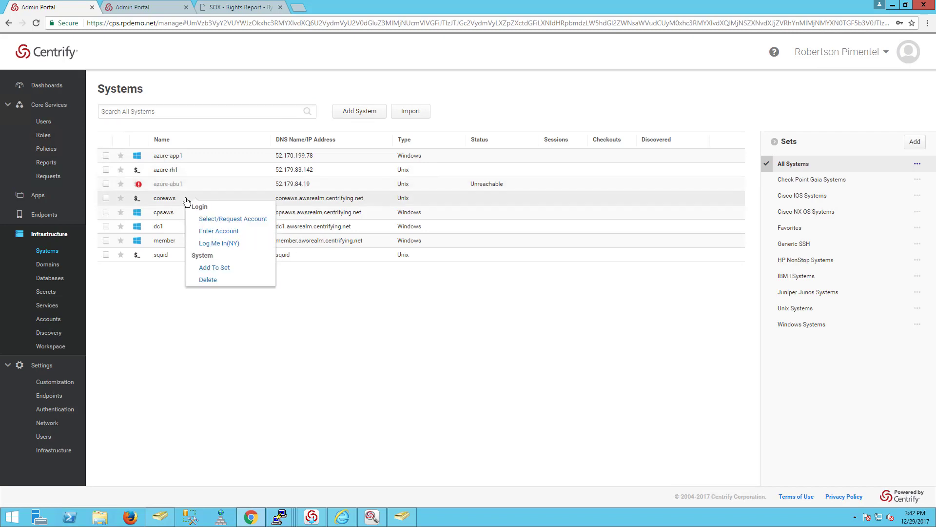
click(230, 219)
click(411, 214)
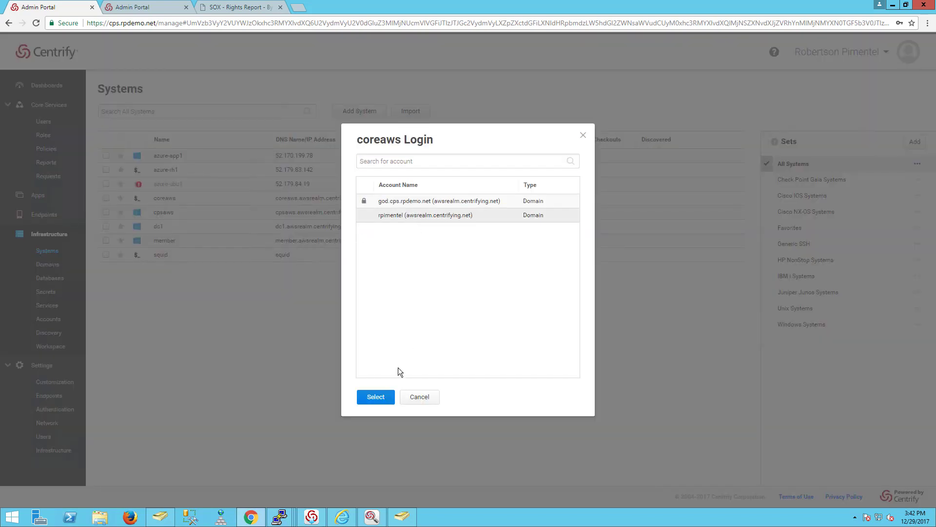
click(385, 398)
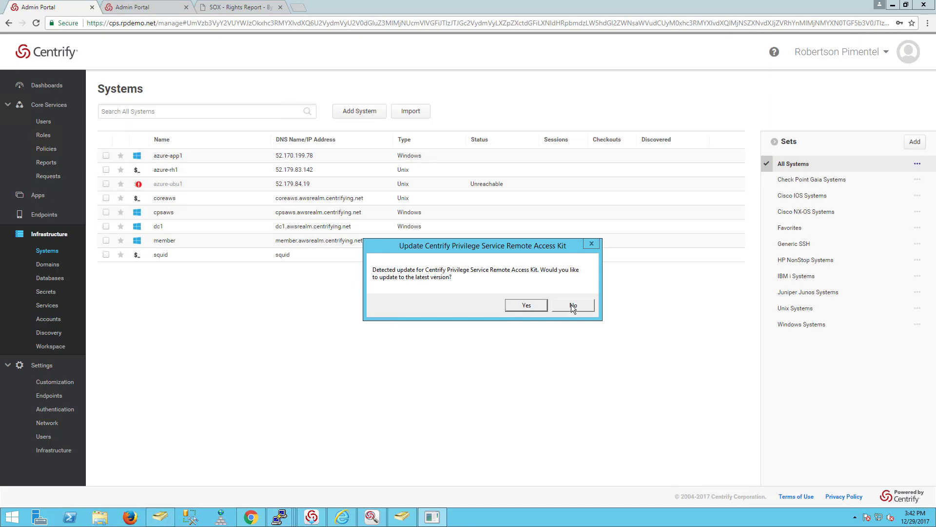
click(573, 306)
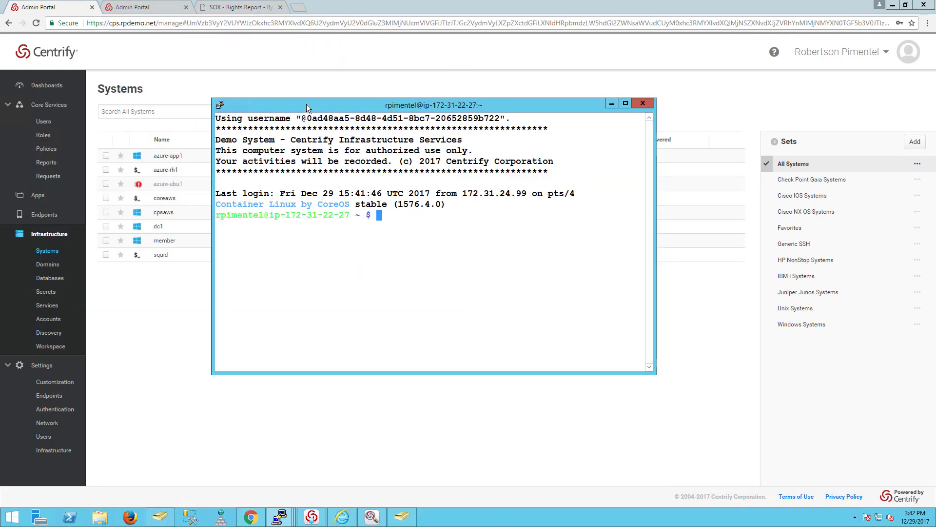
Try duplicating the PuTTY session, dismiss the authentication error, and move the terminal aside
right_click(307, 105)
click(361, 215)
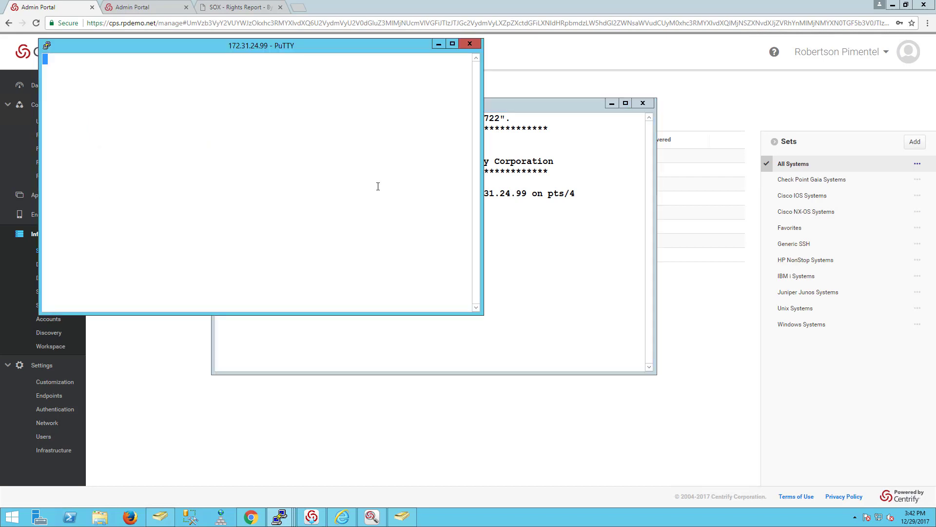
click(568, 312)
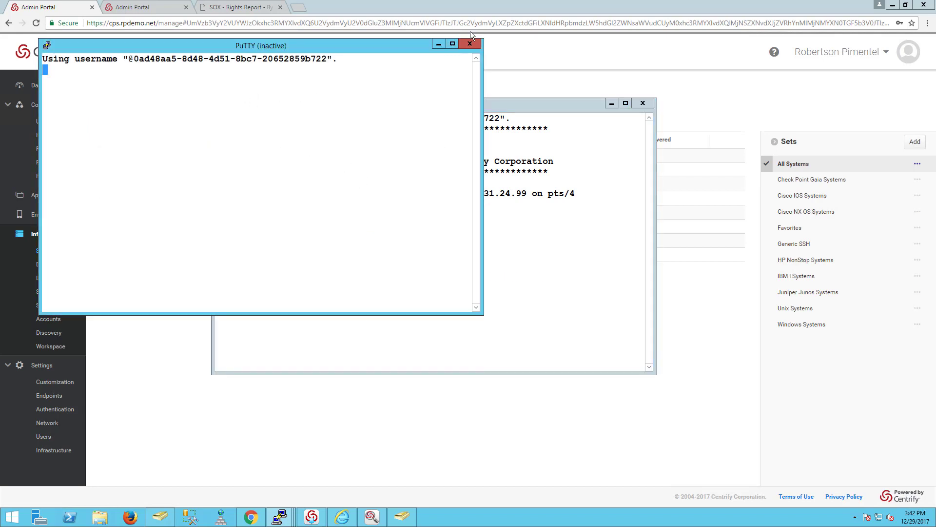
click(470, 43)
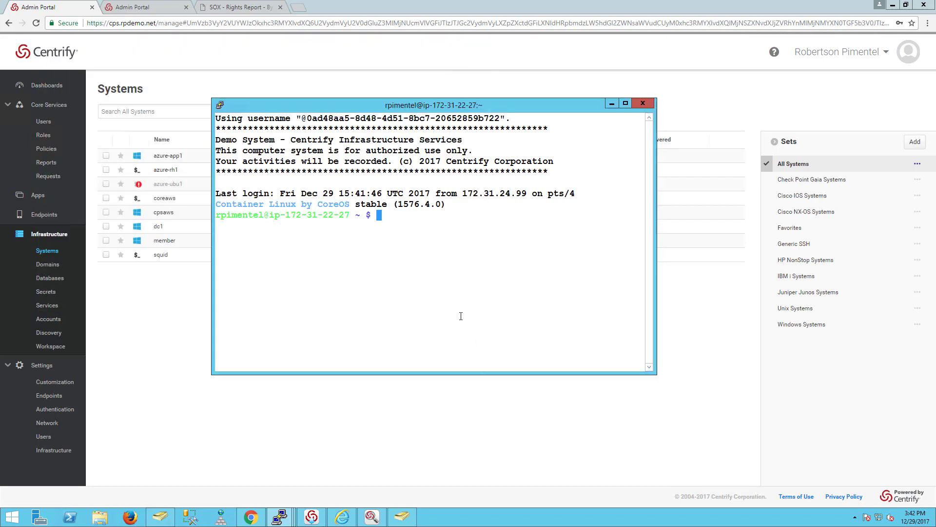
drag(372, 106, 480, 195)
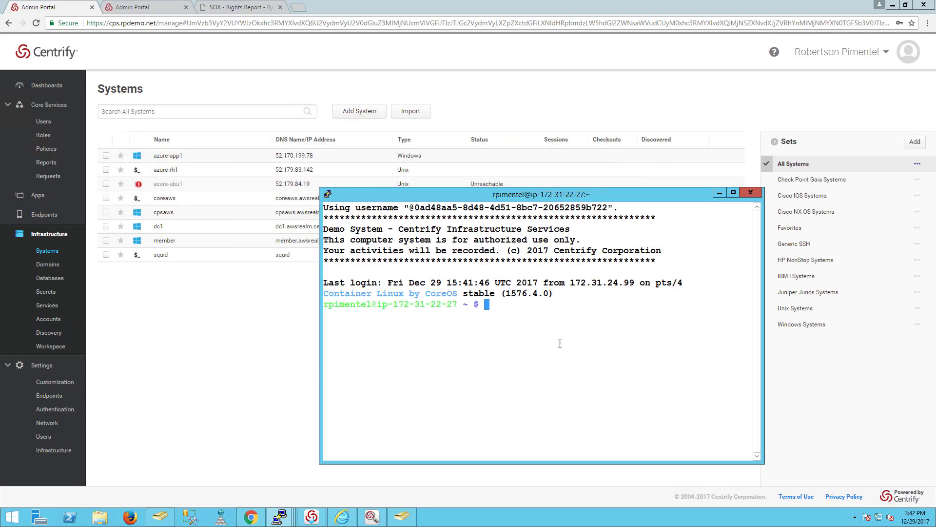
Switch to the Infrastructure dashboard, select the active coreaws session and show its Actions
click(47, 86)
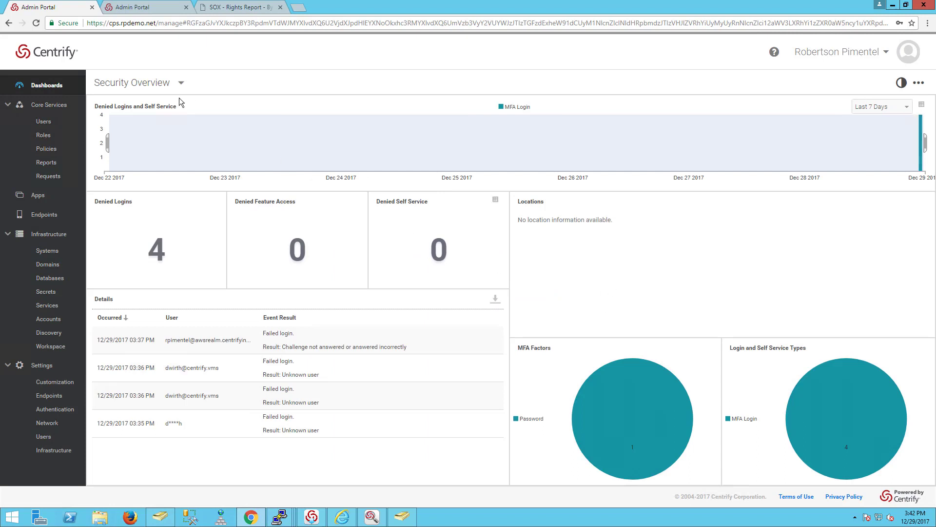
click(155, 84)
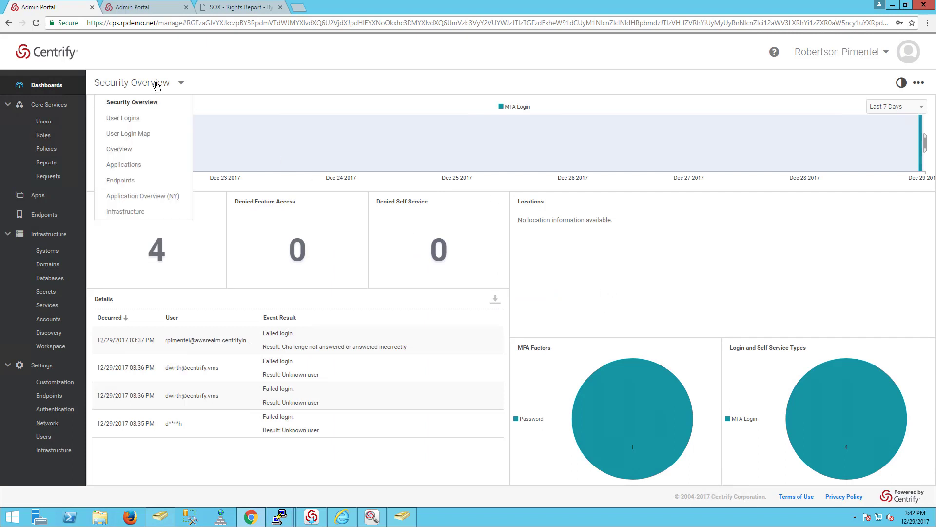
click(128, 211)
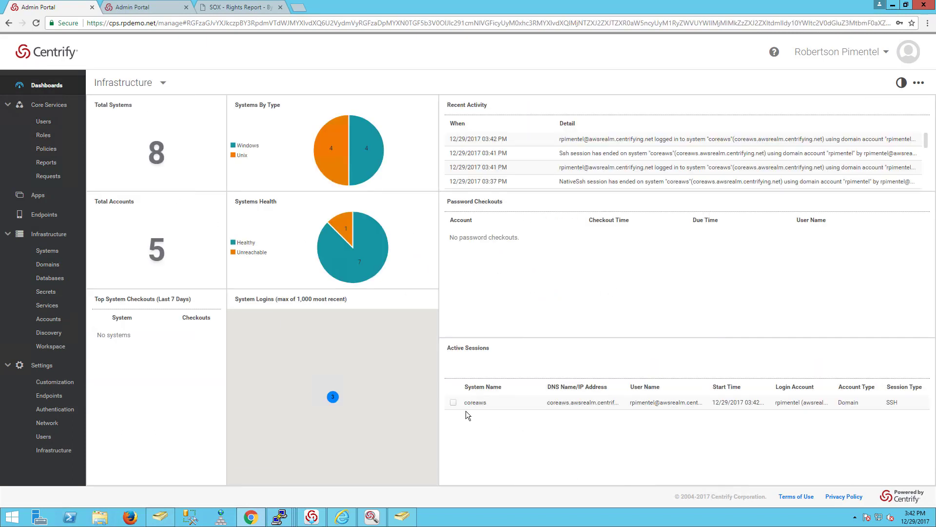
click(453, 402)
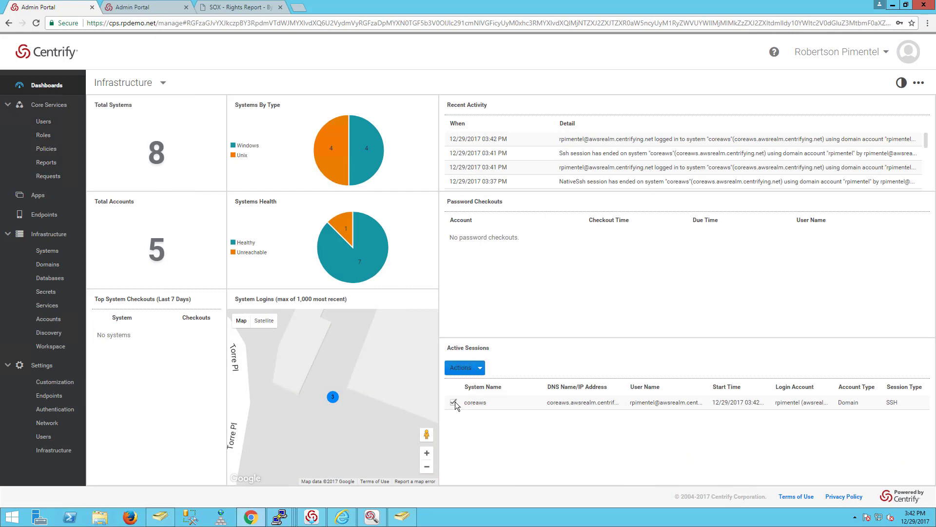
click(479, 369)
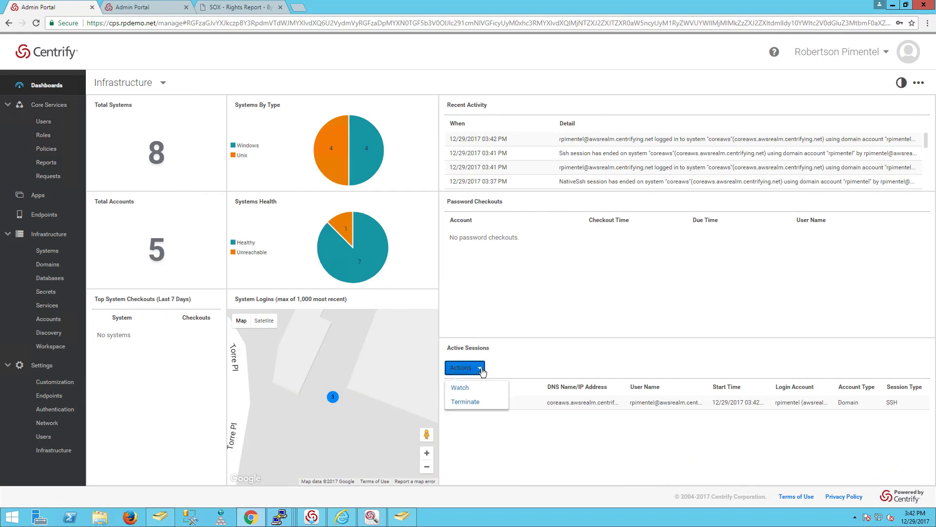
Watch the coreaws session live while running 'docker images' in PuTTY, then close the watch window
click(465, 389)
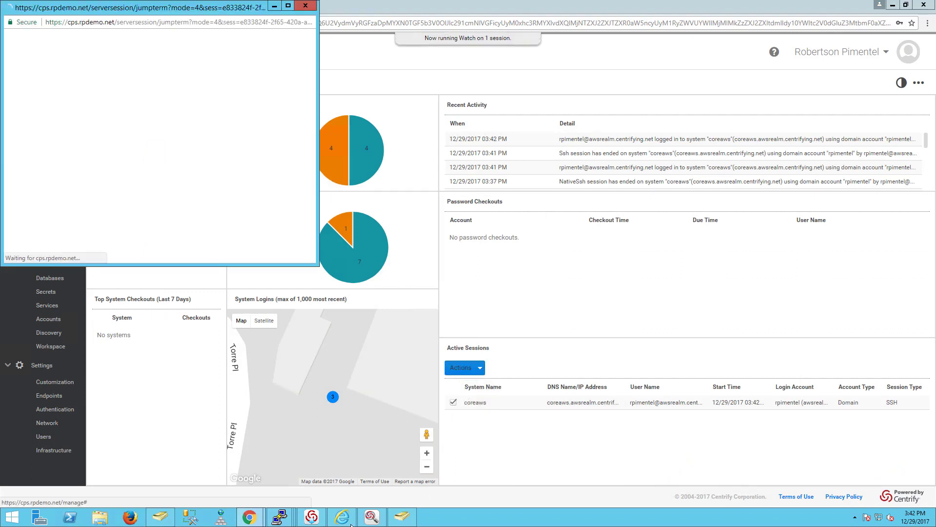
mouse_move(279, 517)
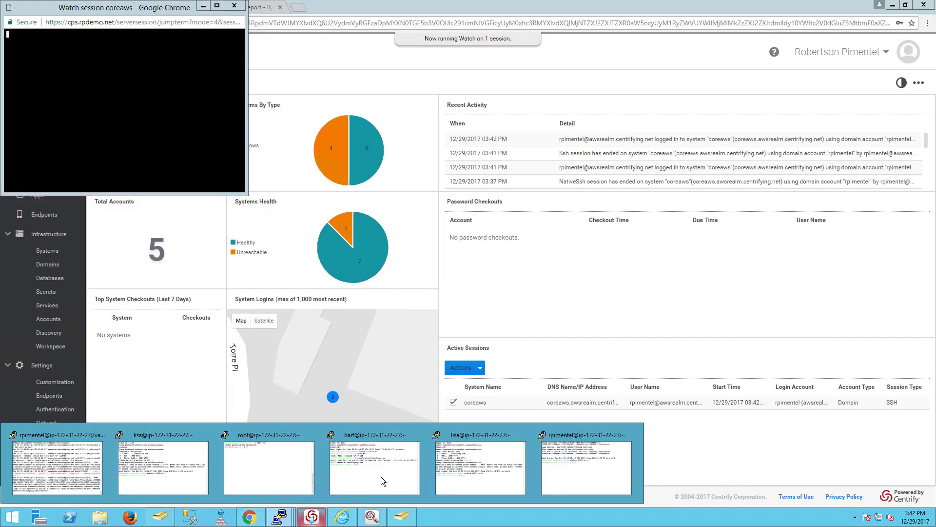
click(573, 452)
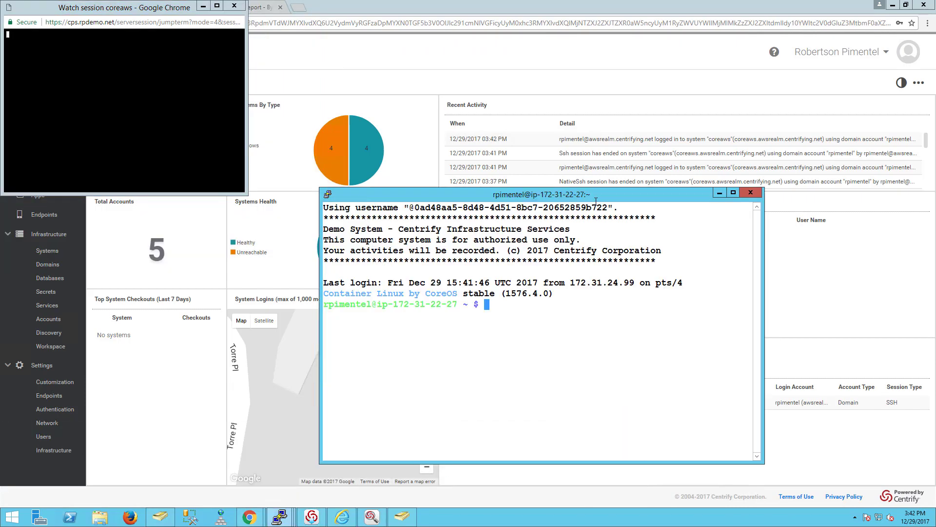
text(docker images)
key(Return)
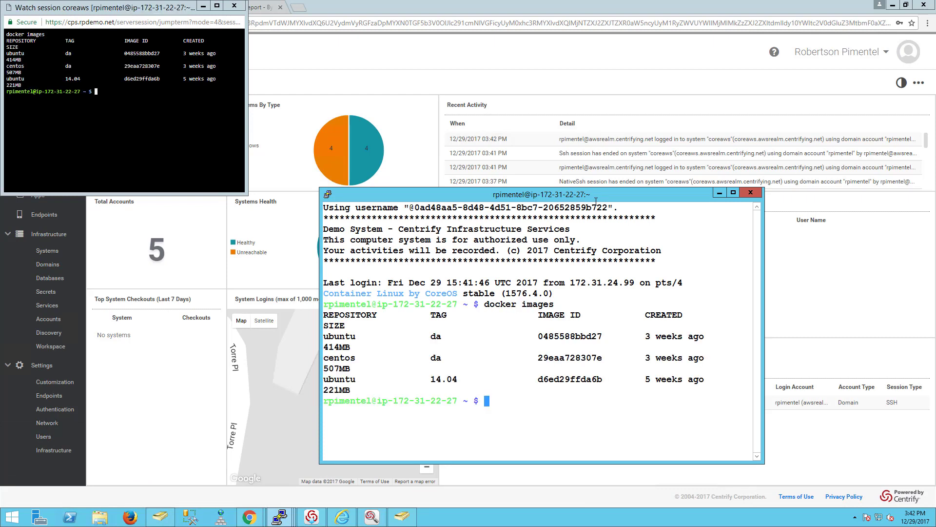
click(234, 6)
drag(513, 195, 527, 55)
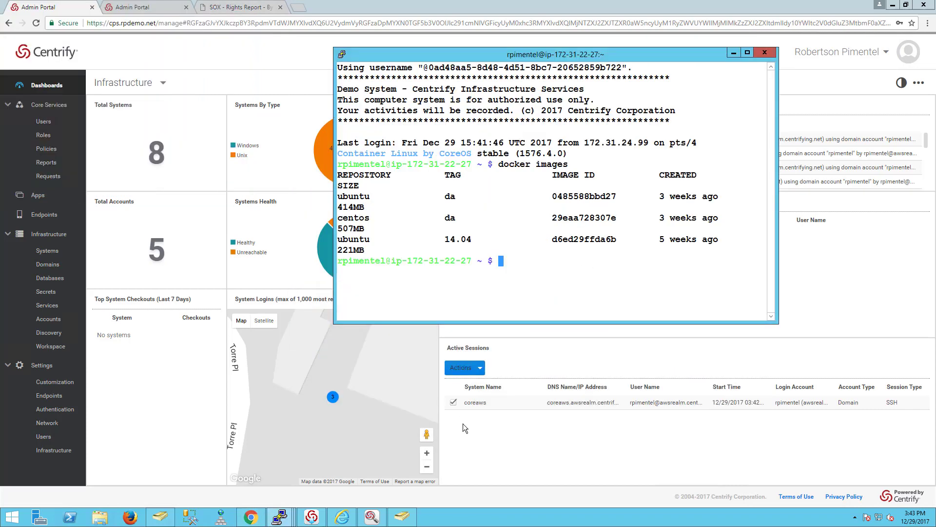
Terminate the coreaws session via Actions, dismiss PuTTY's fatal error, and close the dead terminal
click(479, 372)
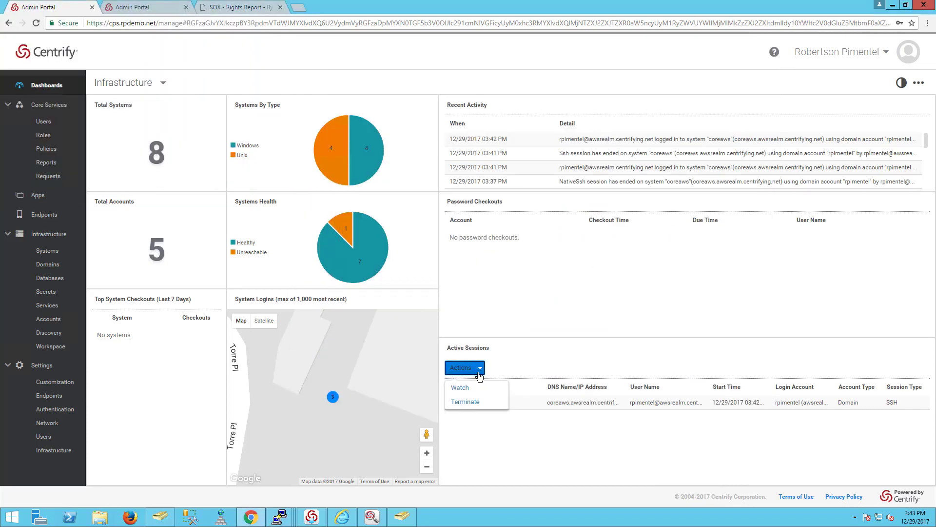
click(467, 402)
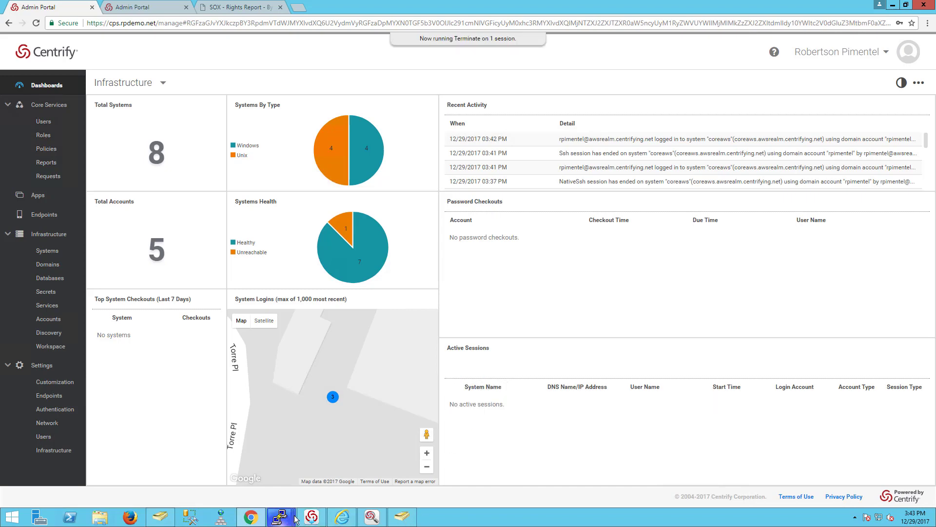
mouse_move(280, 517)
click(586, 473)
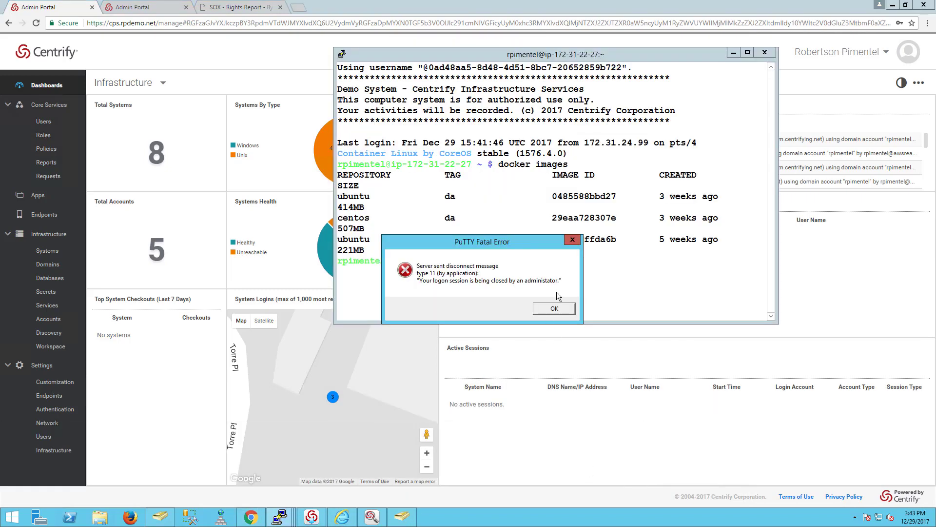
click(552, 310)
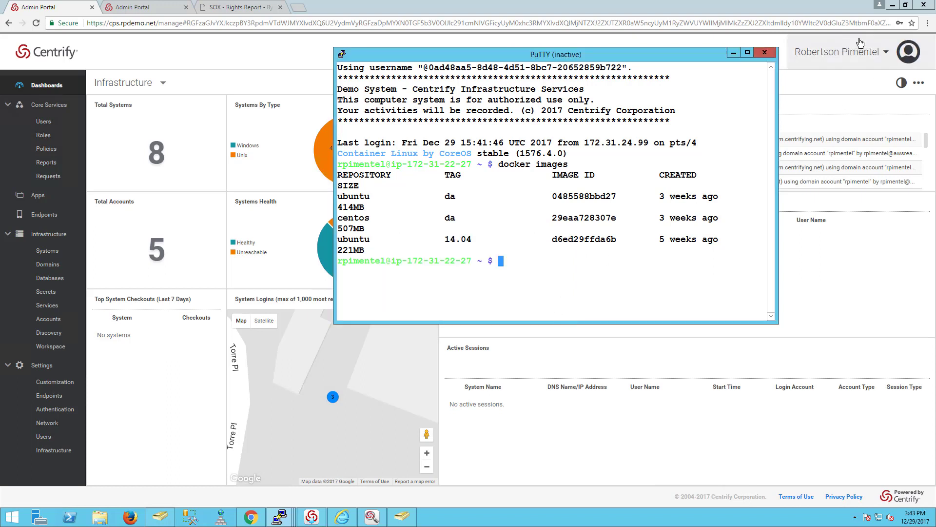
click(765, 53)
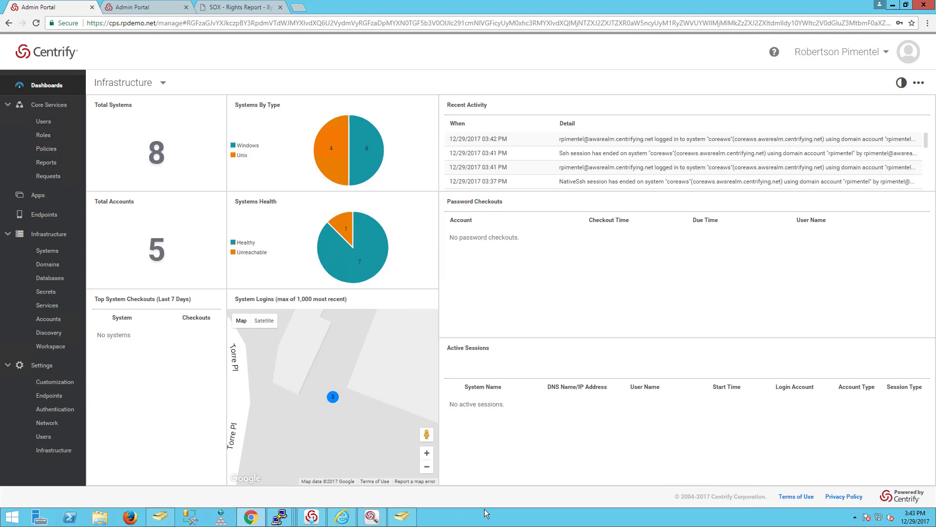
In Audit Analyzer, refresh today's sessions and view the newest session's indexed command list
click(372, 516)
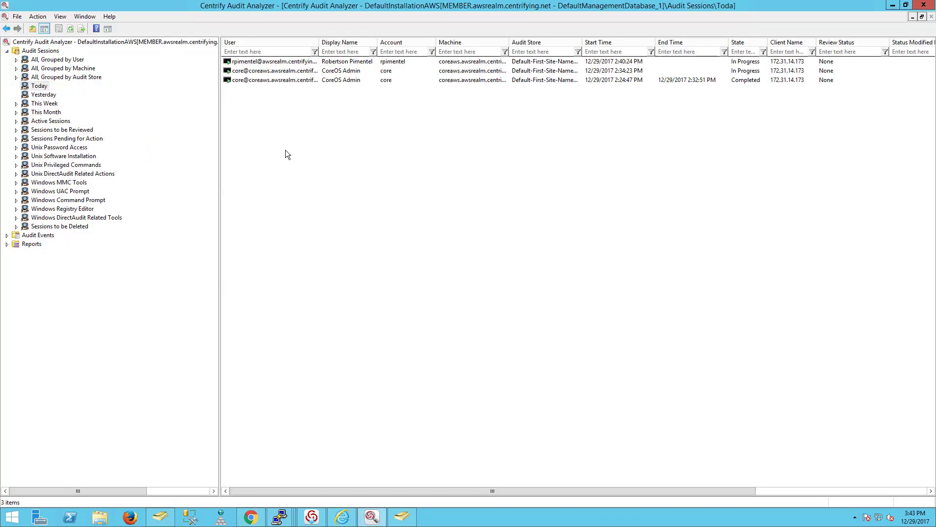
right_click(271, 121)
click(294, 130)
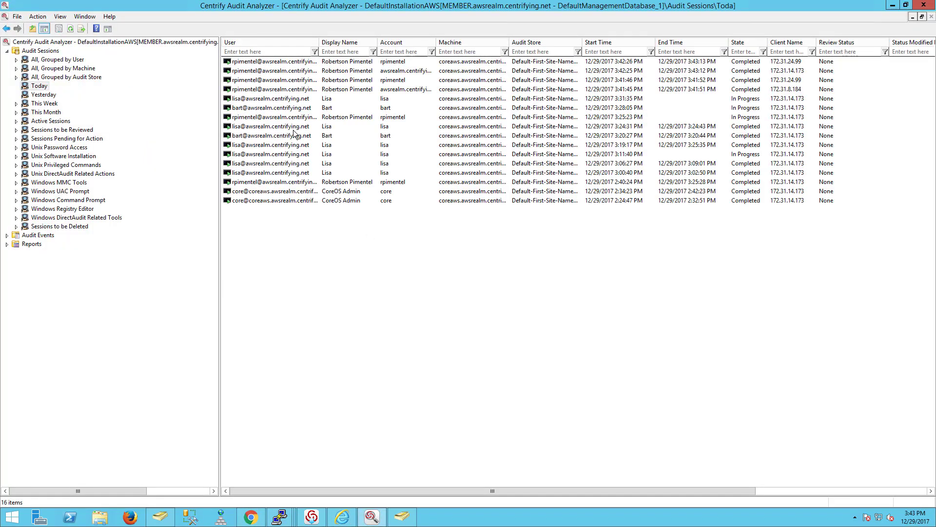
right_click(300, 62)
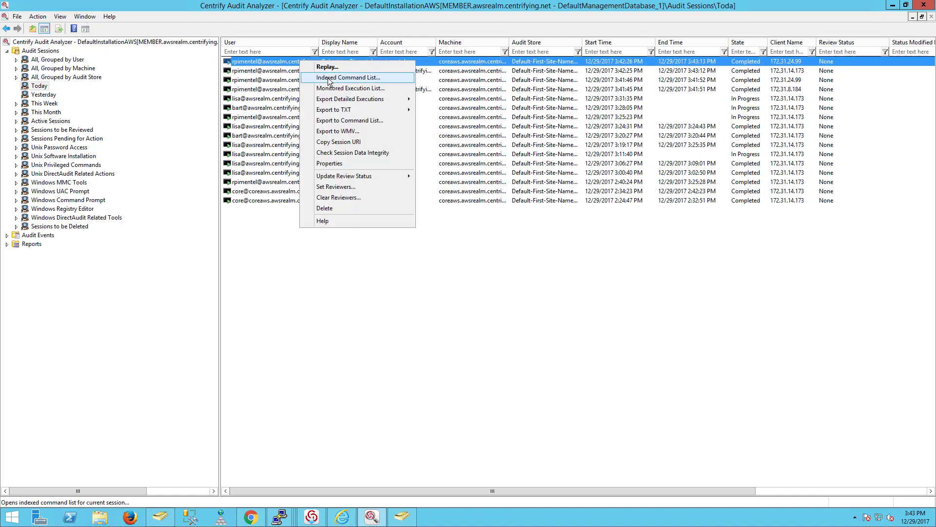
click(326, 78)
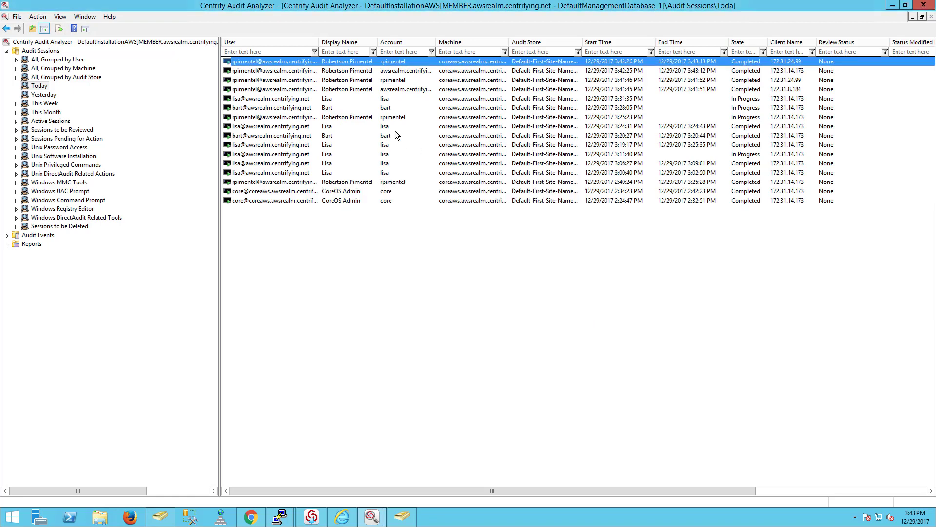
Review the indexed command lists of the 3:41:45, 3:41:46 and 3:42:25 PM sessions
click(340, 72)
click(347, 90)
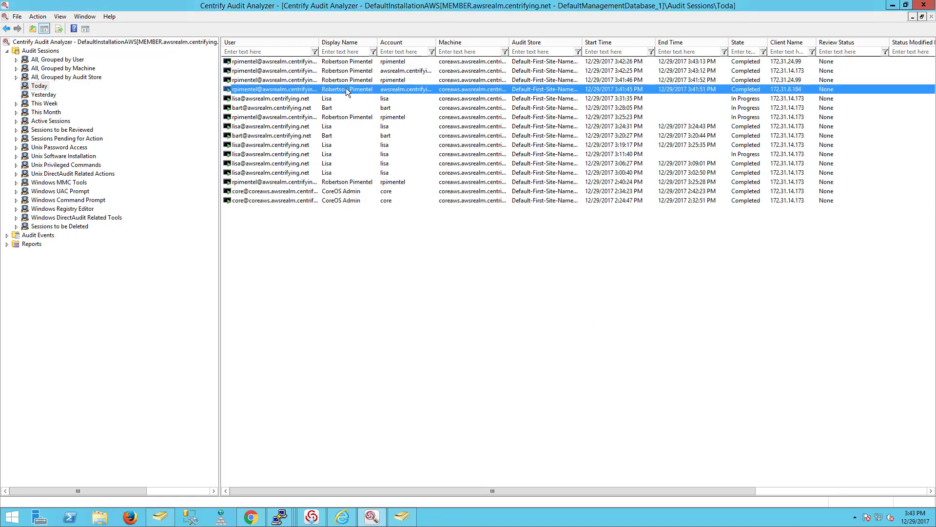
right_click(348, 91)
click(375, 104)
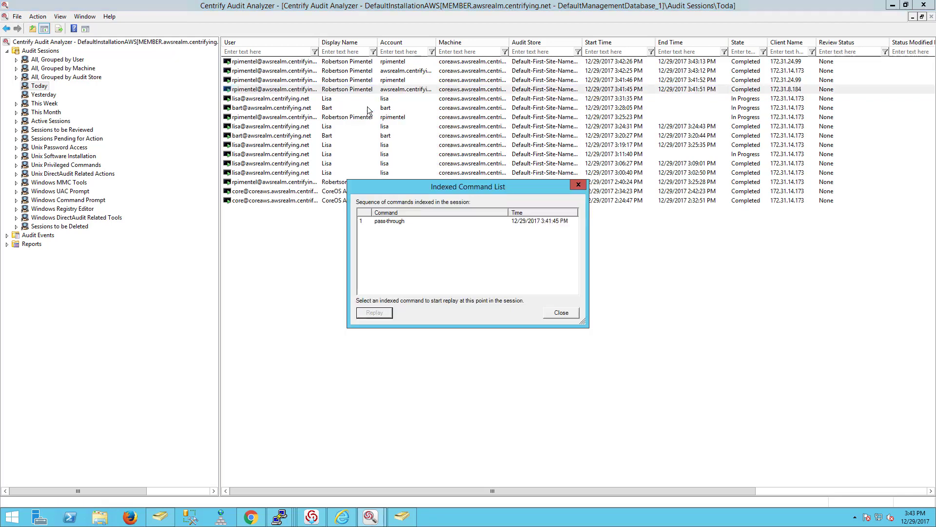
click(561, 312)
right_click(338, 78)
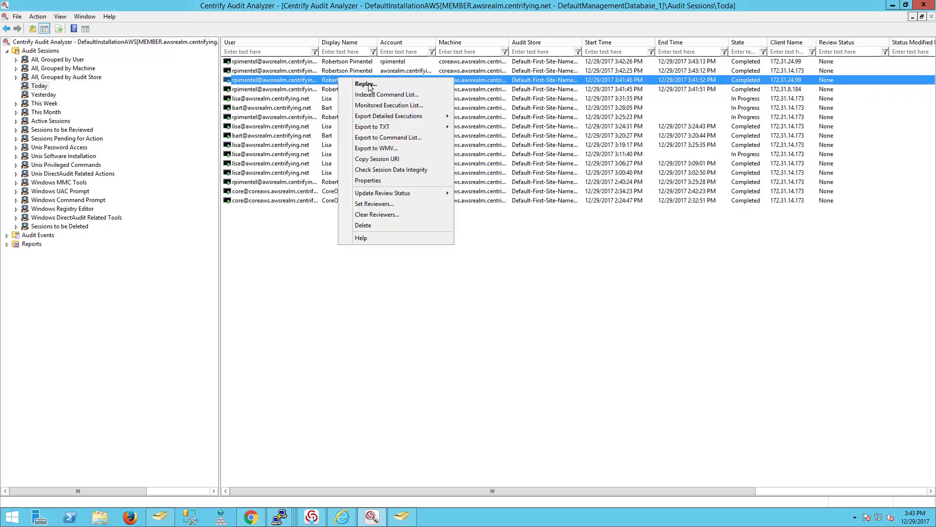
click(385, 94)
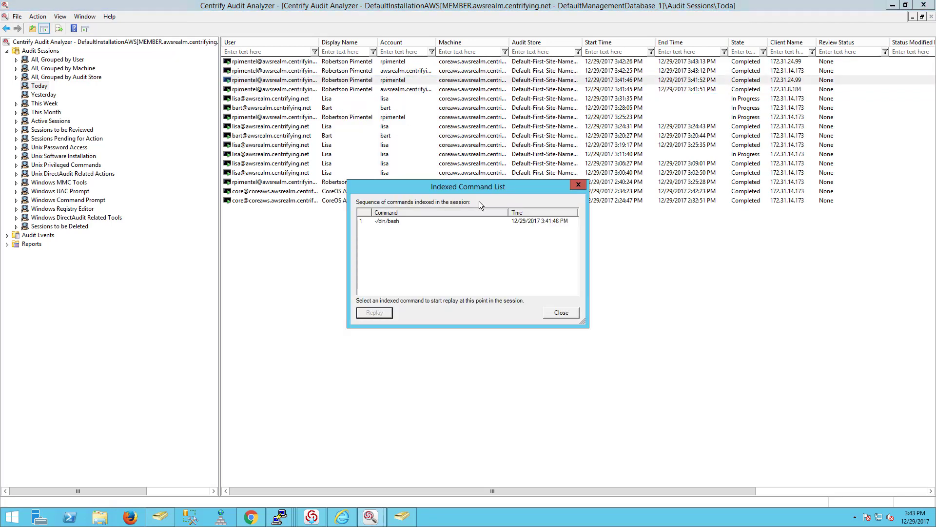
click(561, 313)
right_click(394, 73)
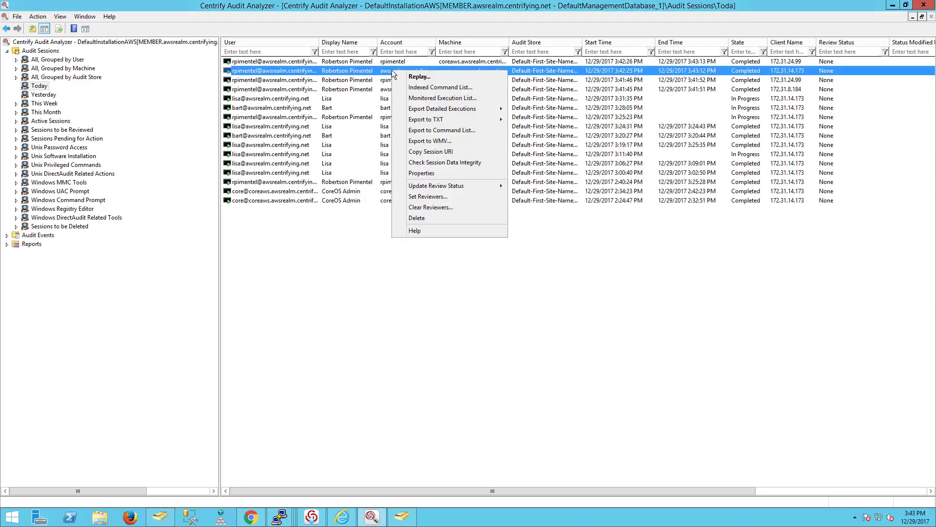
click(419, 88)
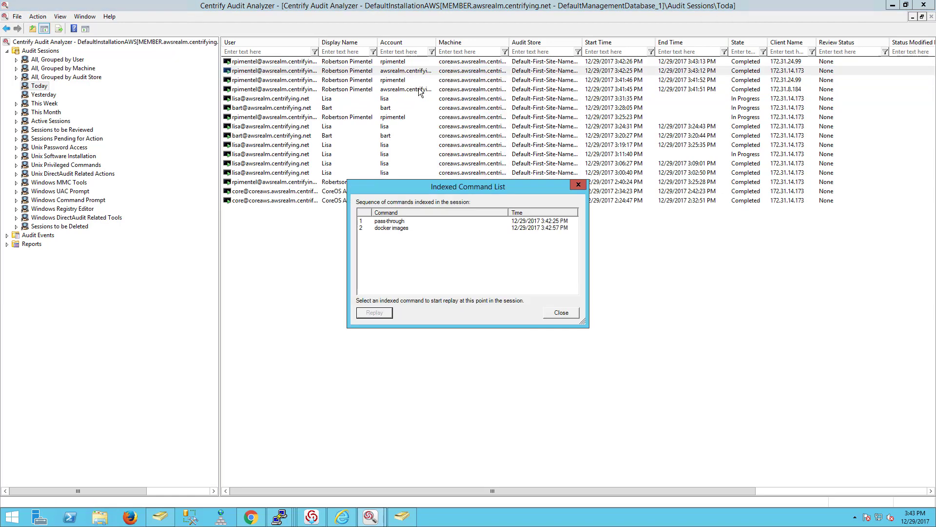
click(559, 314)
Open the 2:40:24 PM session's command list and replay it from the first command
right_click(307, 198)
right_click(285, 180)
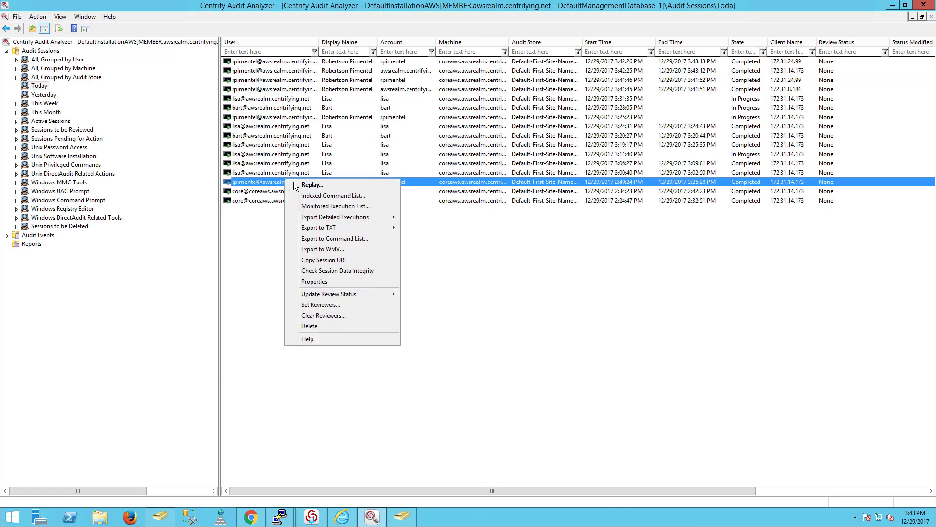
click(315, 195)
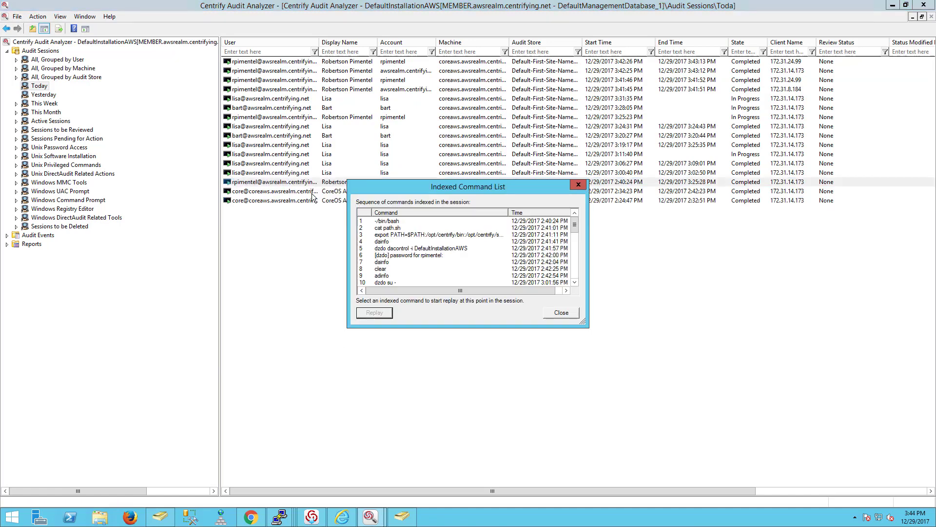
click(391, 221)
click(374, 312)
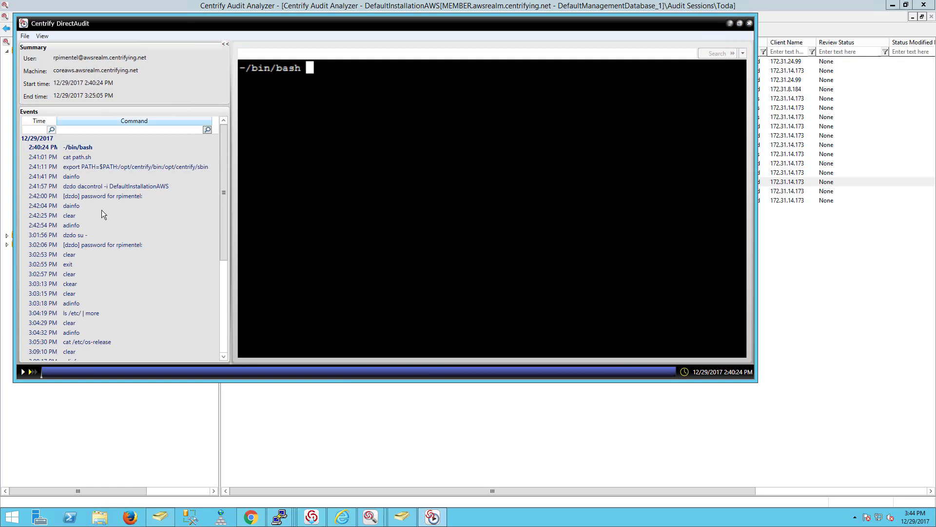
Play the 2:40:24 PM recording through the adinfo output, then close the replay and command list
drag(223, 159, 243, 139)
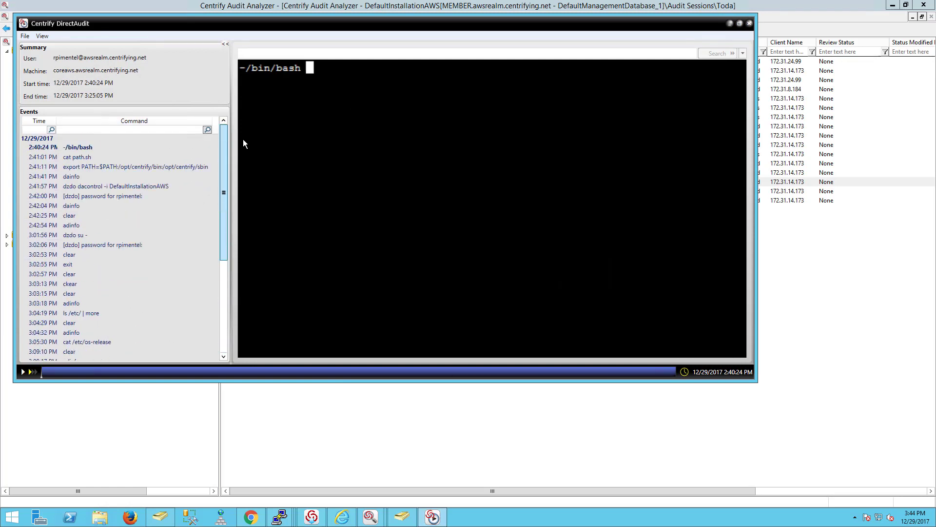
click(30, 373)
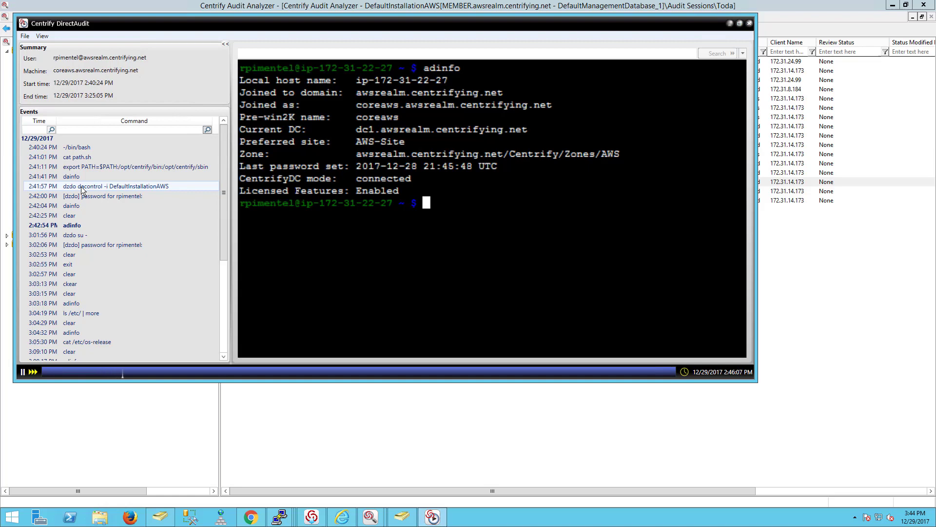
click(750, 27)
key(Escape)
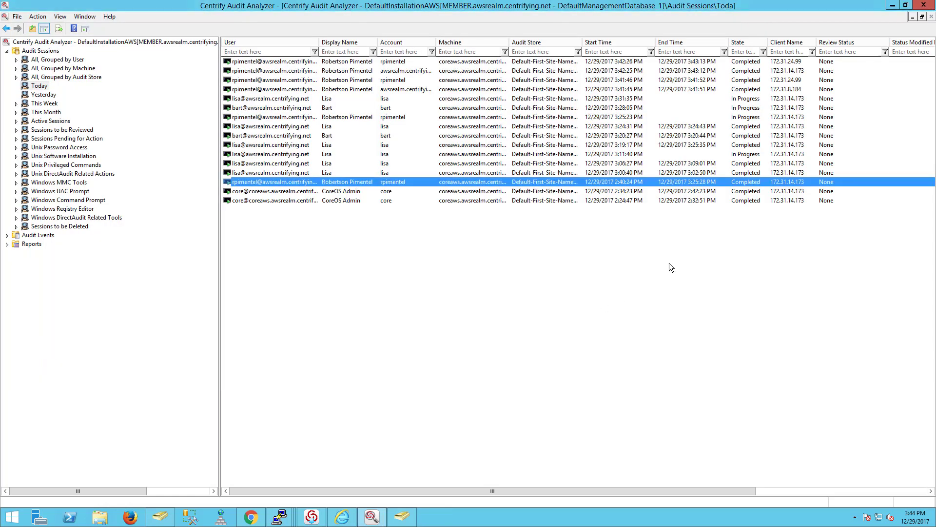
Minimize Audit Analyzer to reveal the Infrastructure dashboard with no active sessions
click(893, 5)
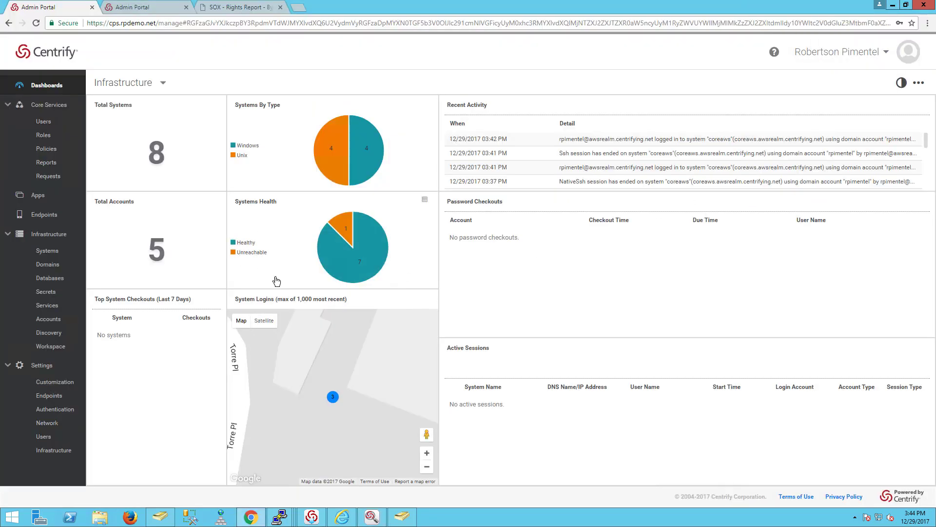